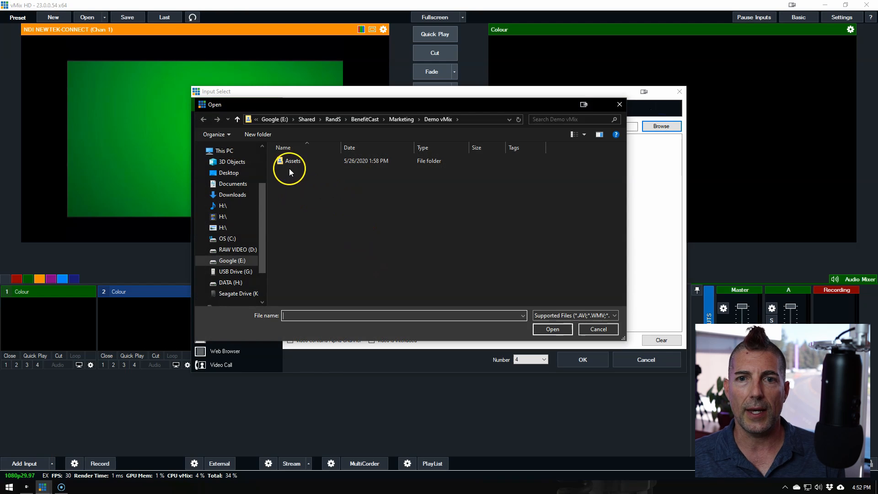
# Add MVI_0072.MP4 from the Assets folder as a new video input
pyautogui.doubleClick(289, 171)
pyautogui.click(295, 180)
pyautogui.doubleClick(294, 181)
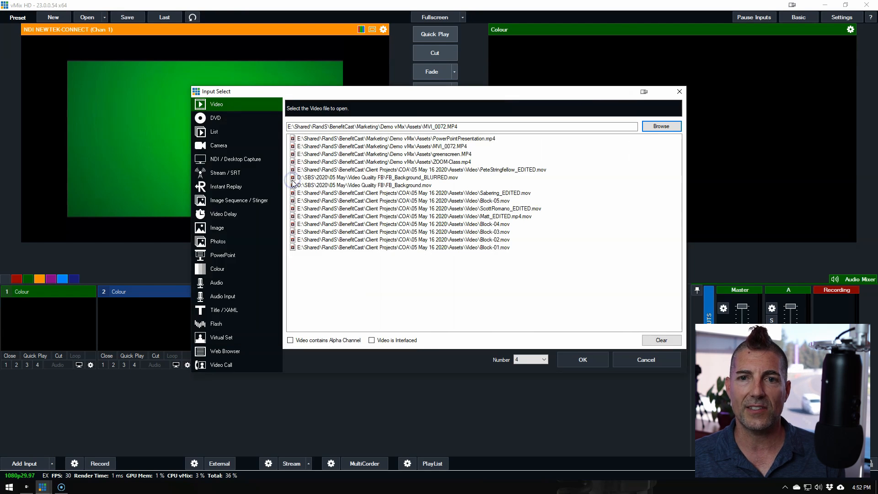
pyautogui.click(582, 360)
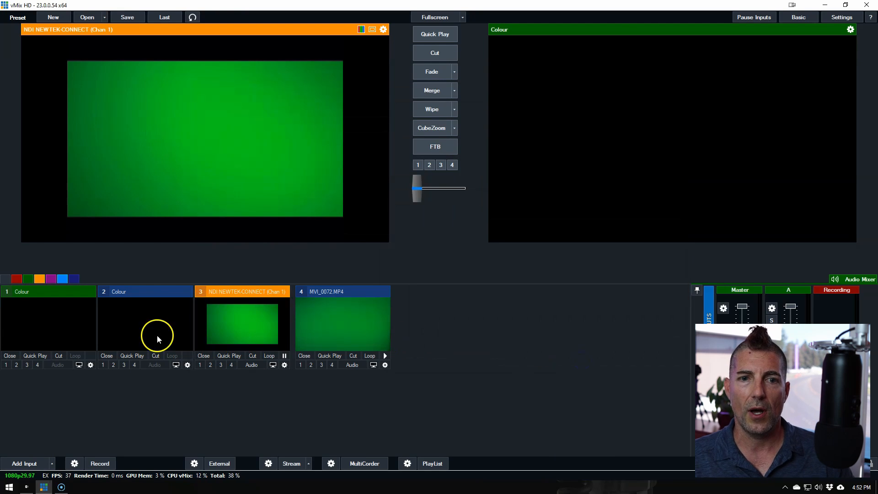
# Put the MVI_0072.MP4 clip in preview, play it for about four seconds and pause it with the presenter facing the camera
pyautogui.click(343, 328)
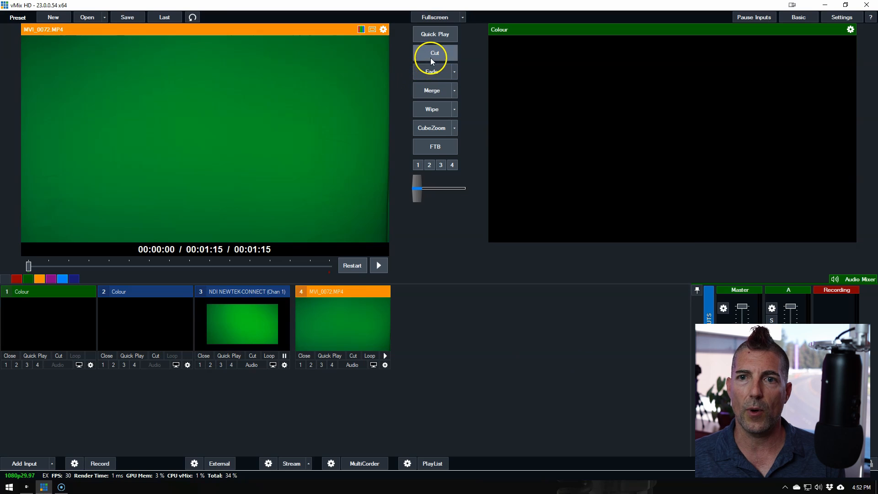
pyautogui.click(378, 266)
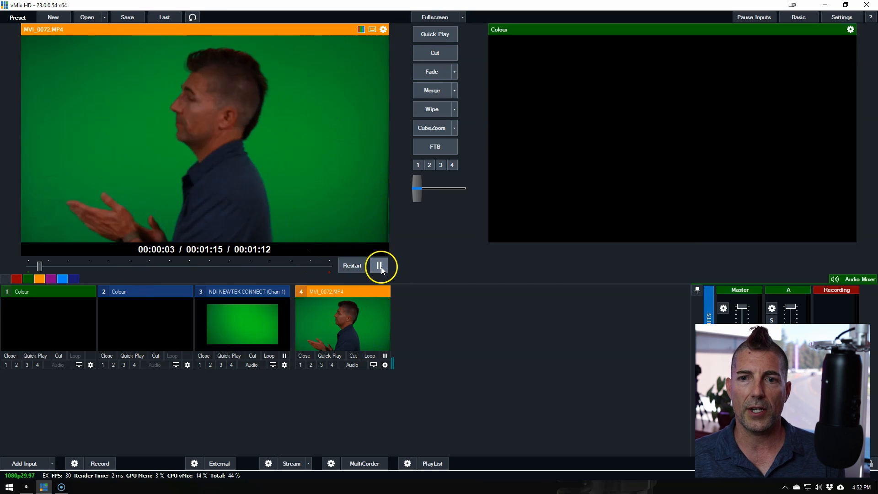
pyautogui.click(379, 266)
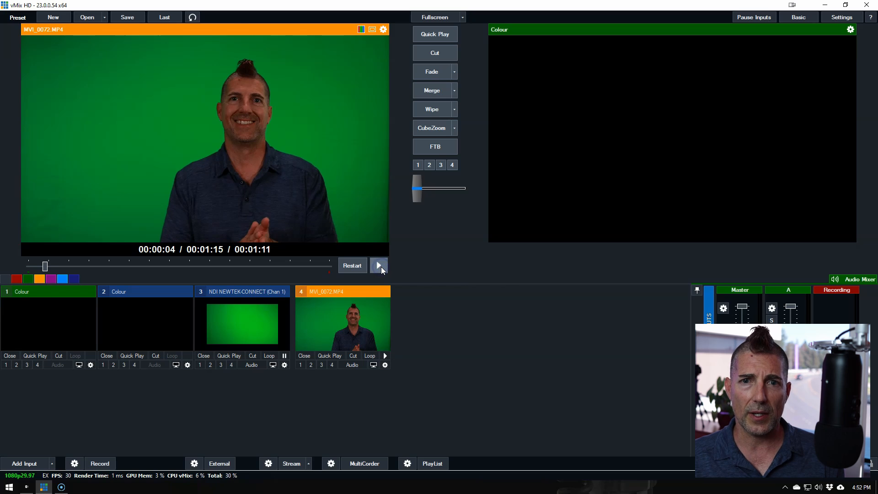
# Put the NDI NEWTEK-CONNECT input in preview and remove it from the production
pyautogui.click(241, 298)
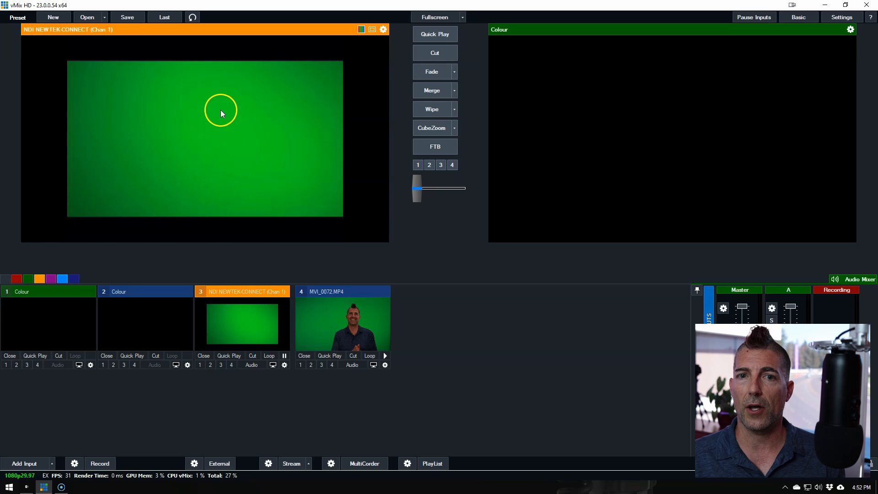
pyautogui.click(202, 357)
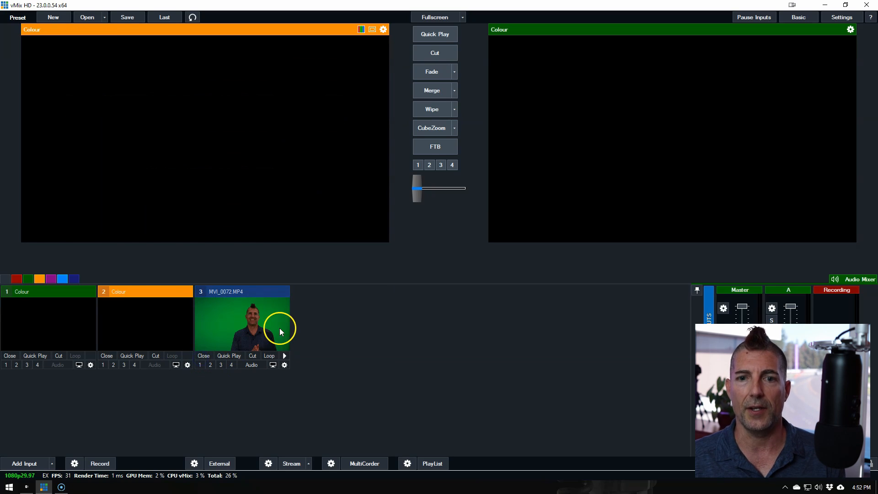
# Turn on looping for the MVI_0072.MP4 input and enable Automatically Restart with Transition in its general settings
pyautogui.click(269, 356)
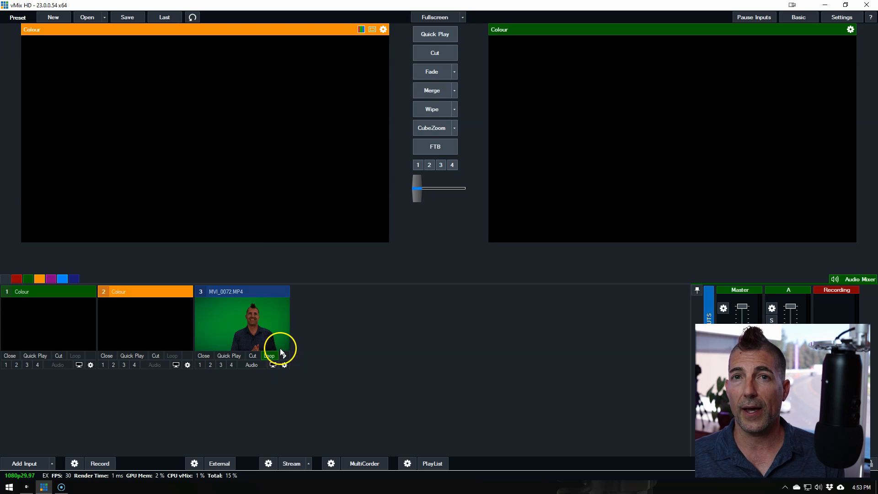
pyautogui.click(285, 365)
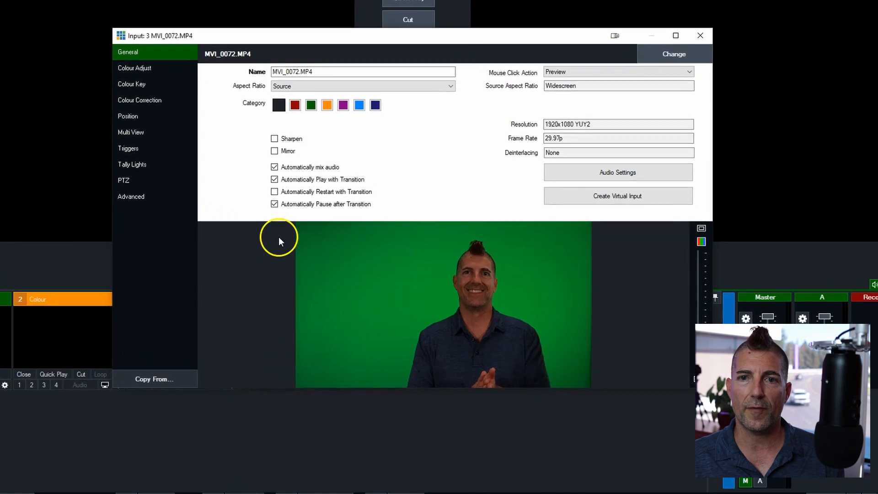
pyautogui.click(263, 187)
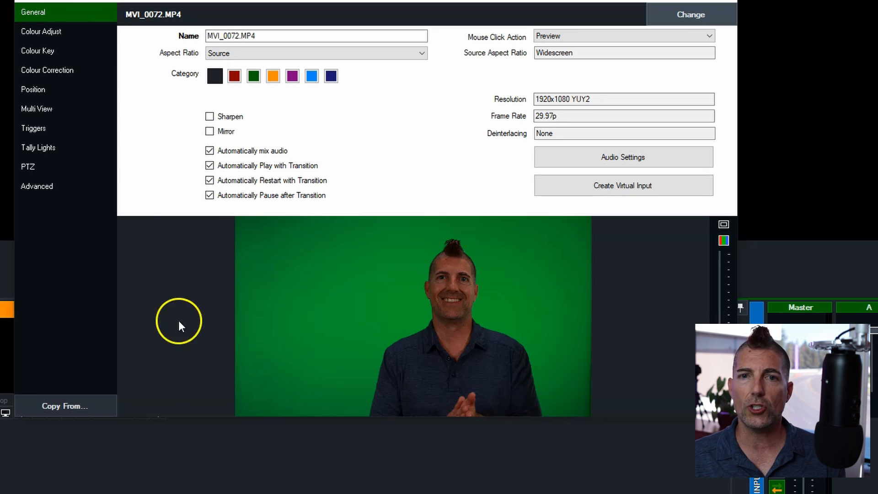
# Sample the green backdrop beside the presenter's face as the clip's colour key
pyautogui.click(62, 53)
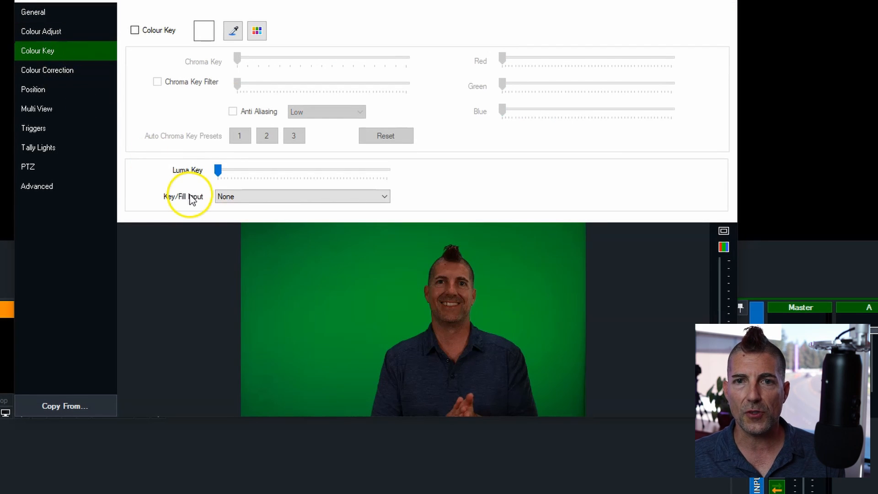
pyautogui.click(234, 32)
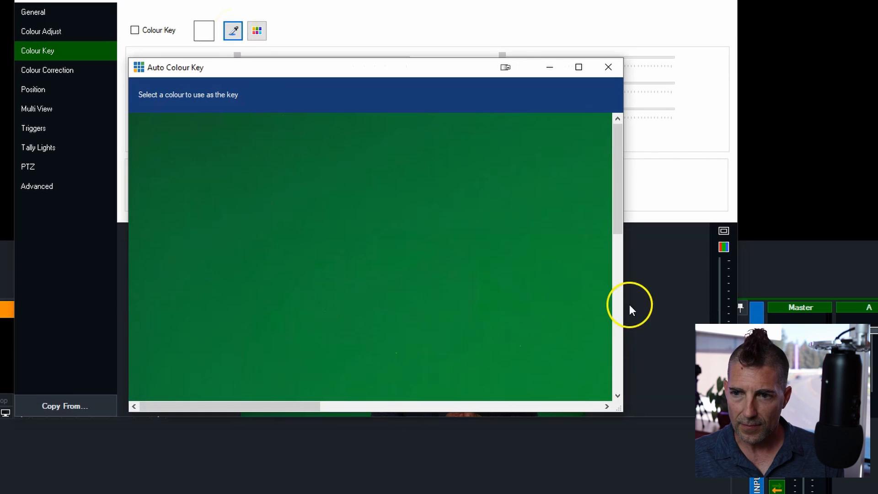
pyautogui.moveTo(618, 191); pyautogui.dragTo(616, 333)
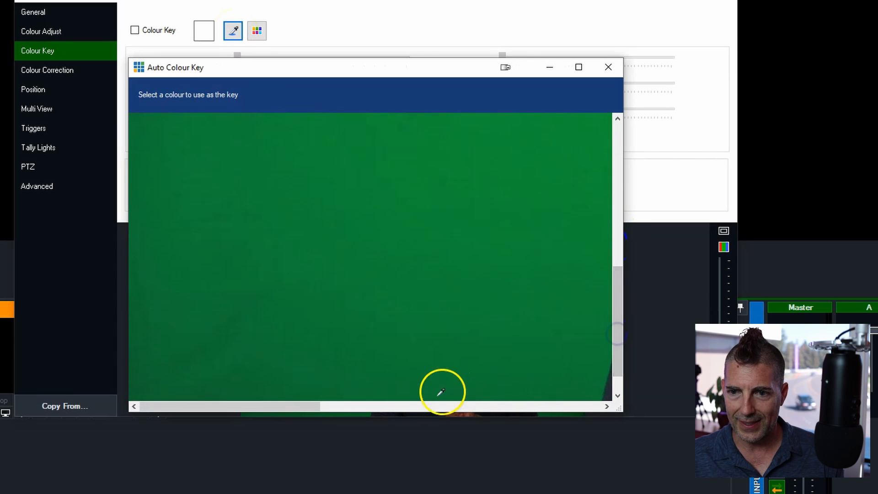
pyautogui.moveTo(318, 407); pyautogui.dragTo(493, 406)
pyautogui.moveTo(619, 288); pyautogui.dragTo(619, 186)
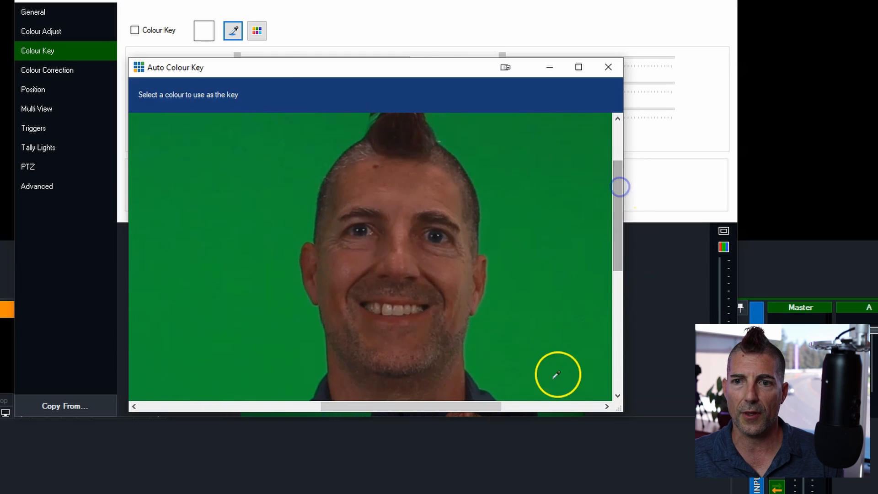
pyautogui.click(261, 249)
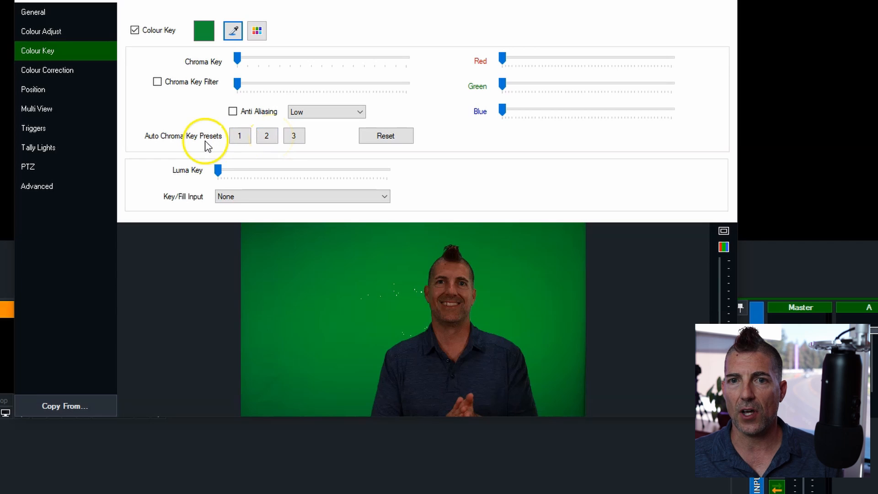
# Apply Auto Chroma Key Preset 2, fine-tune the Chroma Key Filter to about three quarters of its range, and close the input settings
pyautogui.click(268, 136)
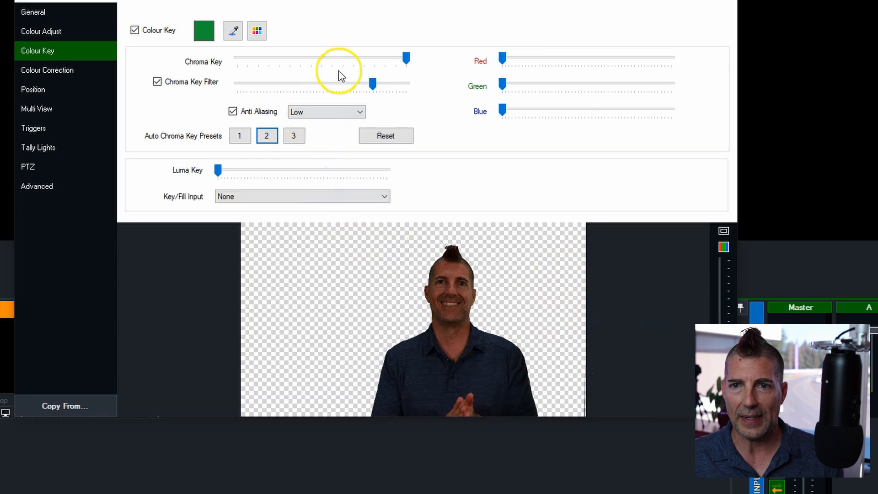
pyautogui.click(373, 85)
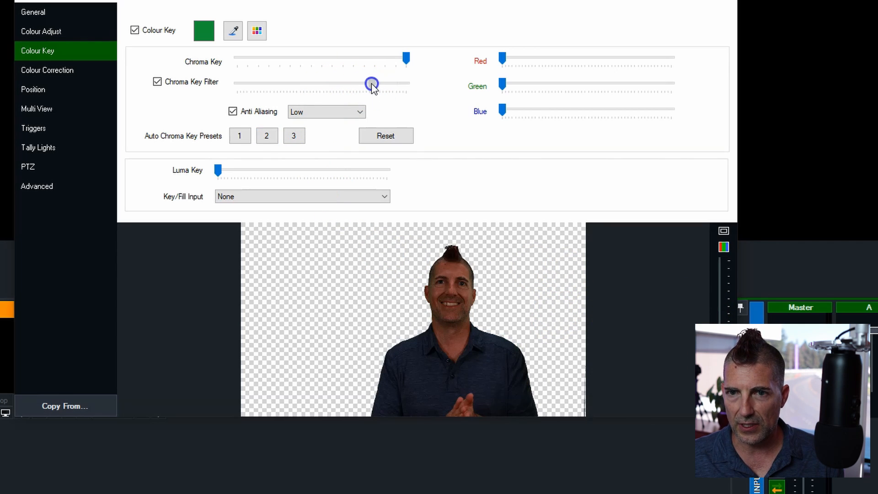
pyautogui.moveTo(372, 86); pyautogui.dragTo(328, 89)
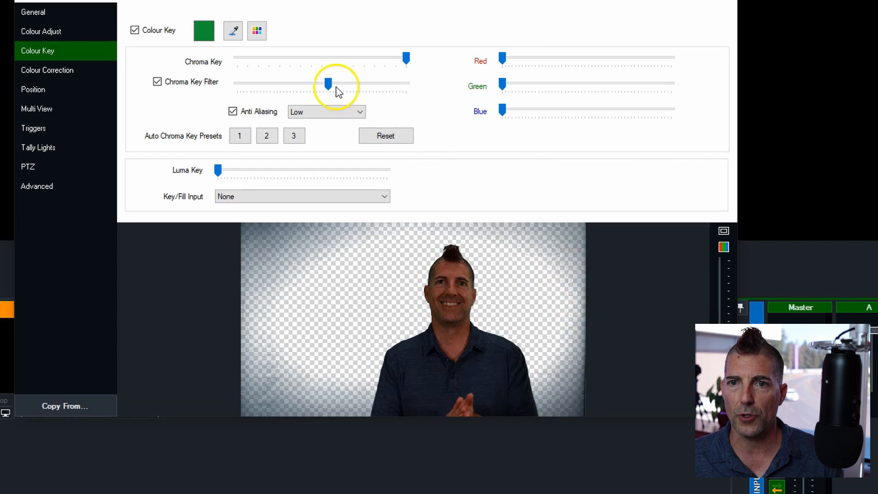
pyautogui.moveTo(328, 85); pyautogui.dragTo(369, 96)
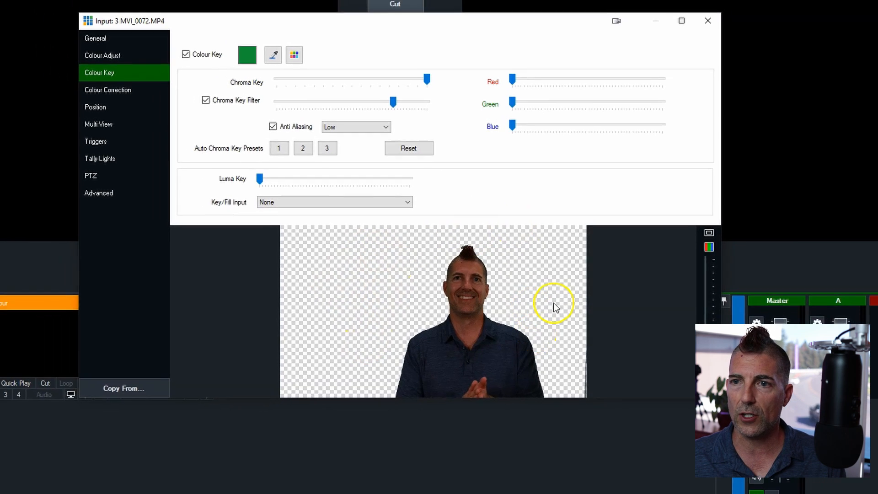
pyautogui.click(688, 58)
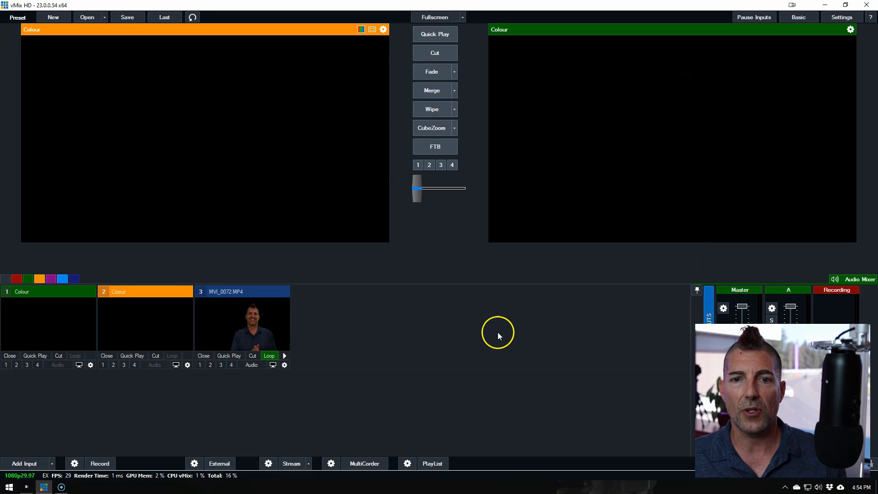
# Put the keyed MVI_0072.MP4 clip in preview and add PowerPointPresentation.mp4 as a new video input
pyautogui.click(233, 328)
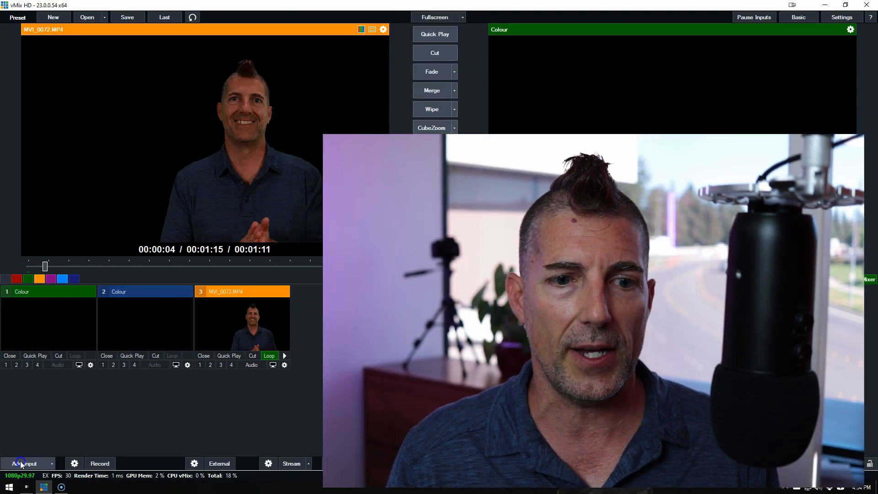
pyautogui.click(20, 462)
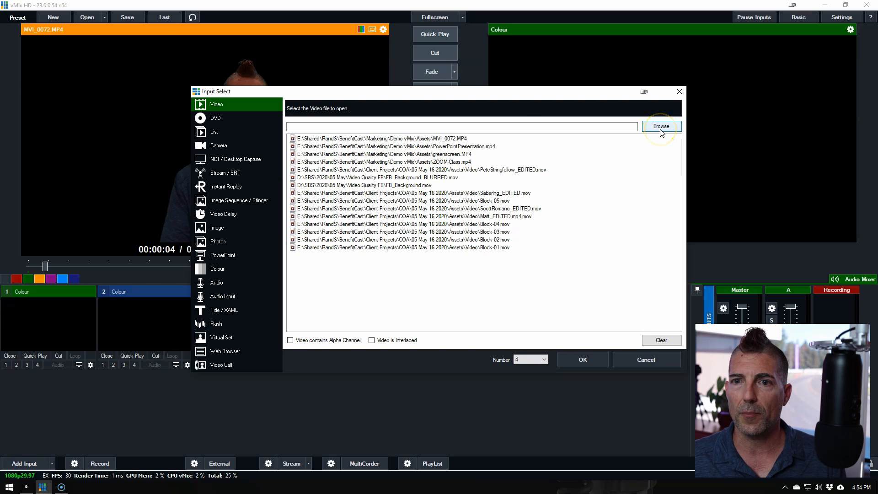
pyautogui.click(482, 146)
pyautogui.click(577, 359)
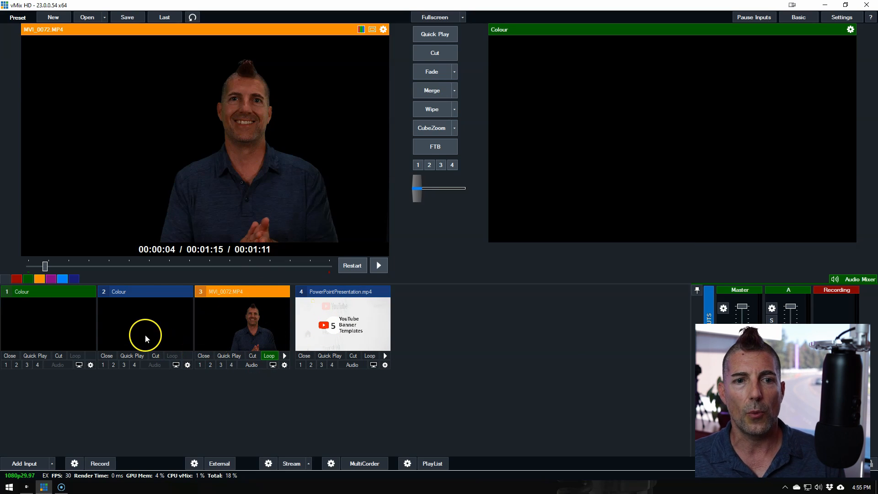
# Put a plain Colour input in preview and add a new blank input after the PowerPoint video
pyautogui.click(64, 293)
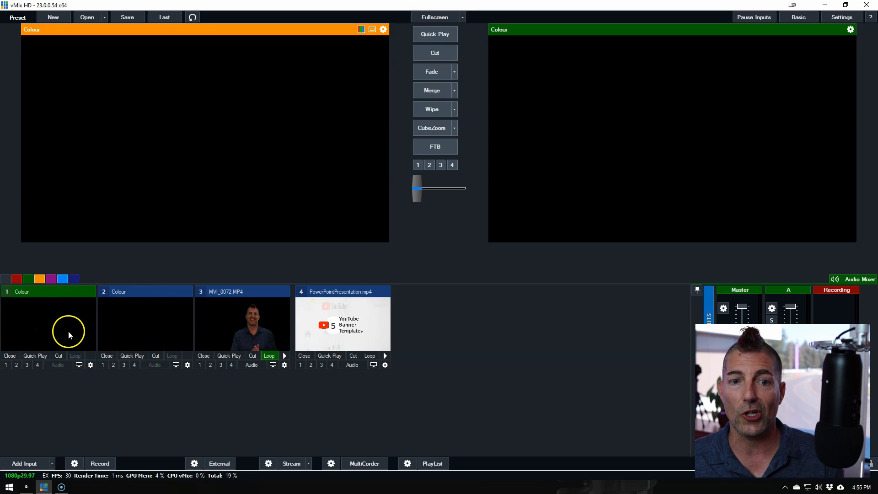
pyautogui.click(53, 463)
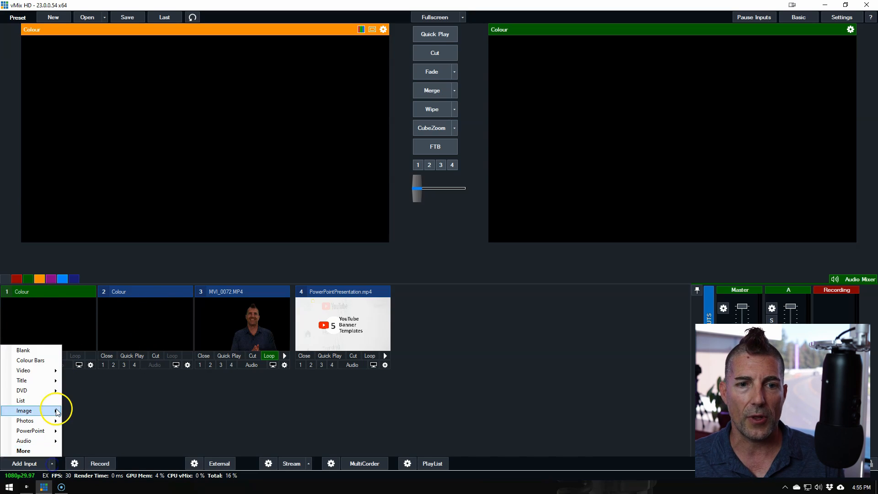
pyautogui.click(56, 355)
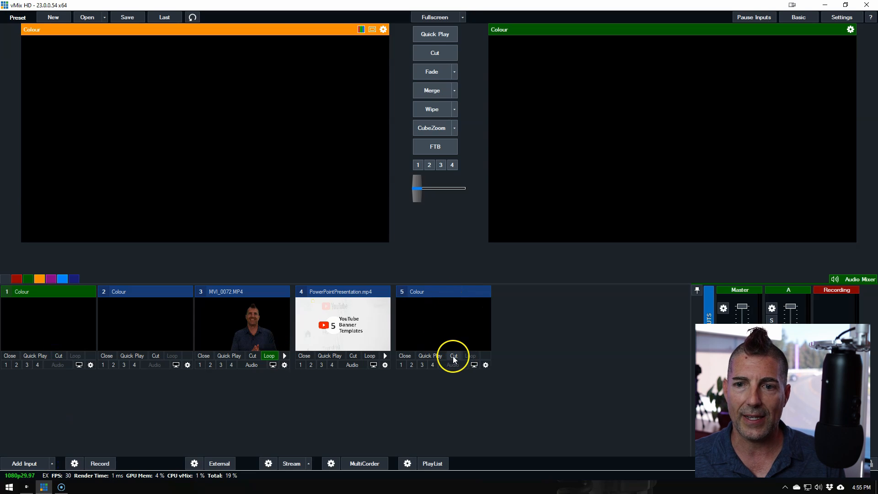
# In the new blank input's Multi View, assign PowerPointPresentation.mp4 to layer 1 and MVI_0072.MP4 to layer 2, closing the settings when done
pyautogui.click(486, 365)
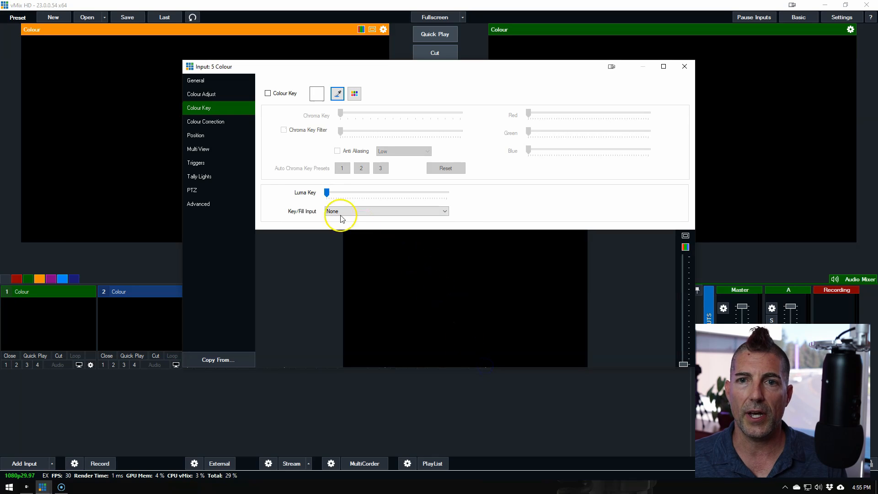
pyautogui.click(207, 151)
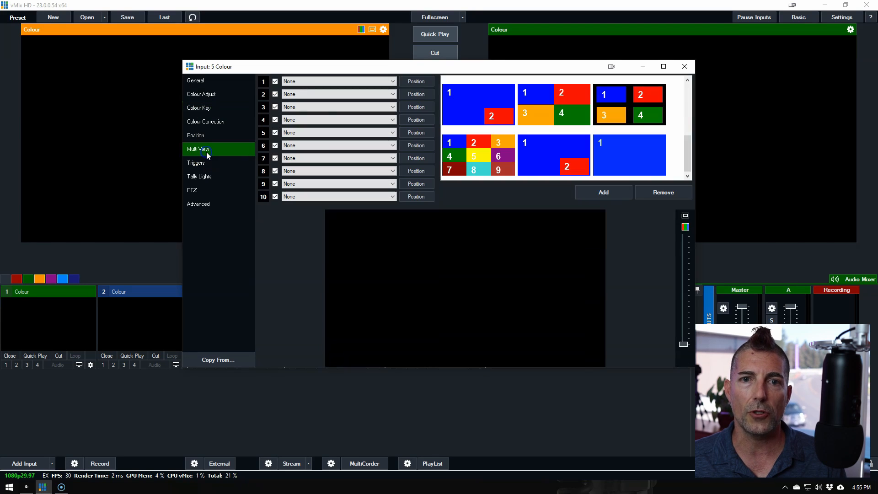
pyautogui.click(393, 82)
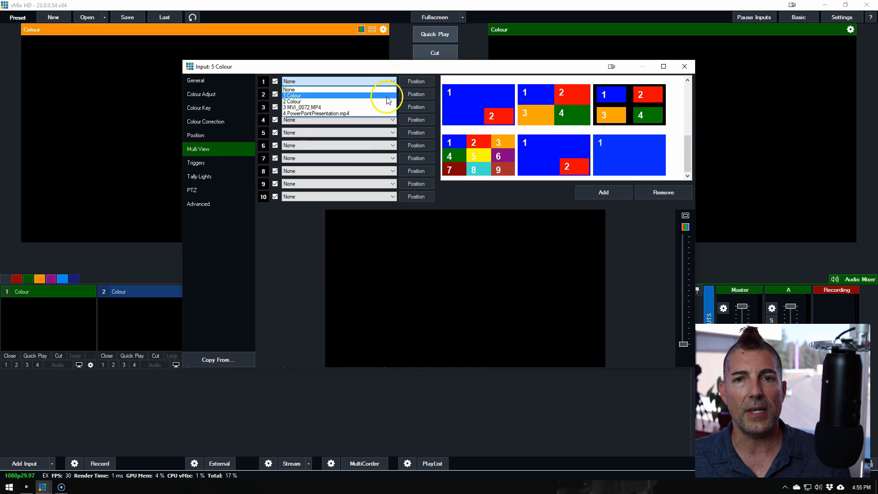
pyautogui.click(382, 114)
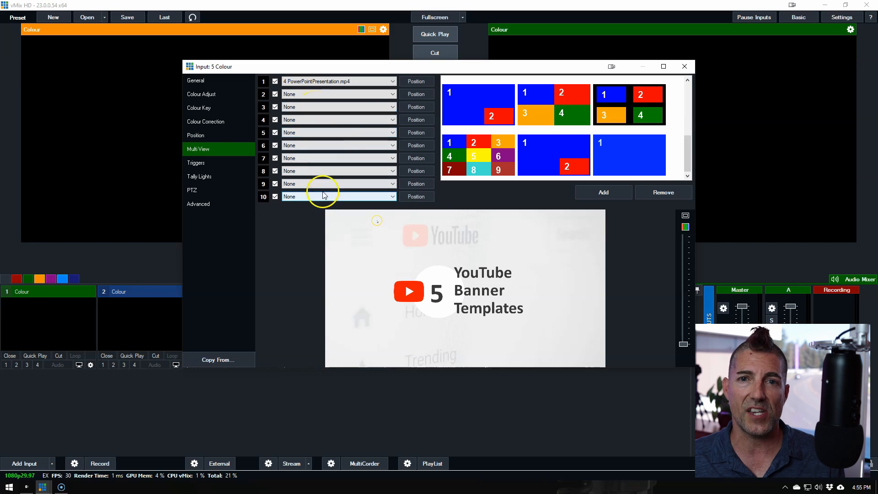
pyautogui.click(392, 95)
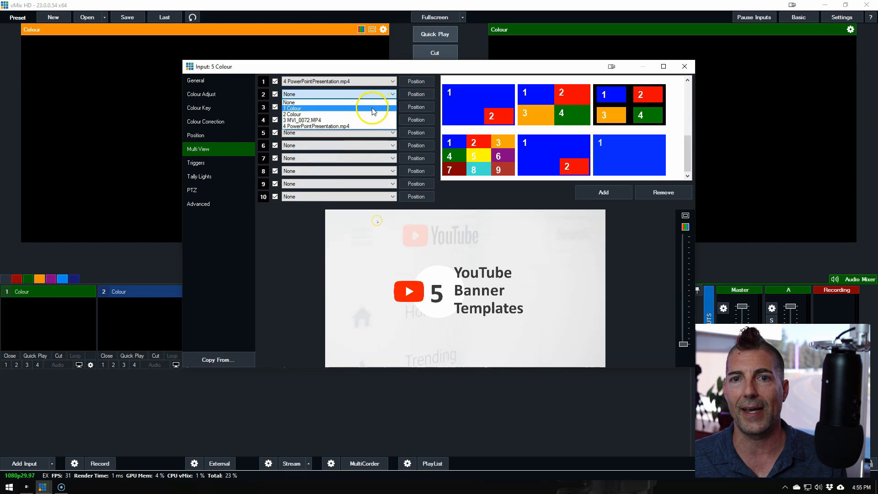
pyautogui.click(368, 121)
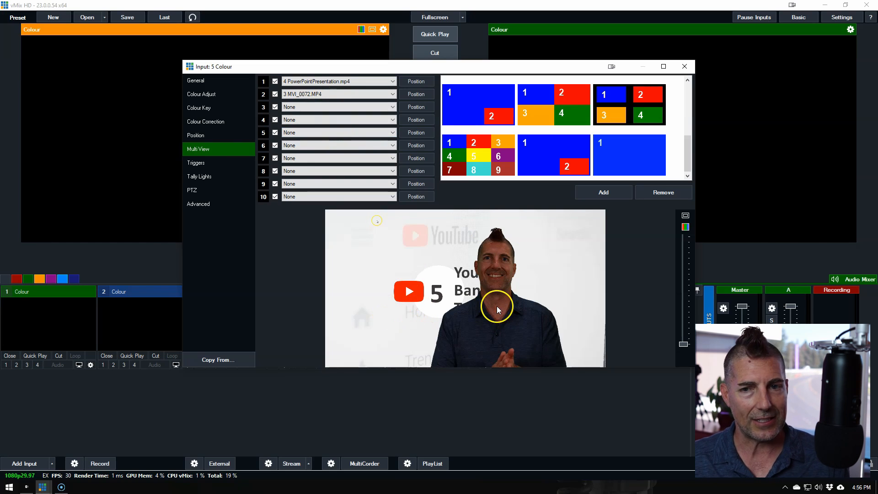
pyautogui.click(687, 68)
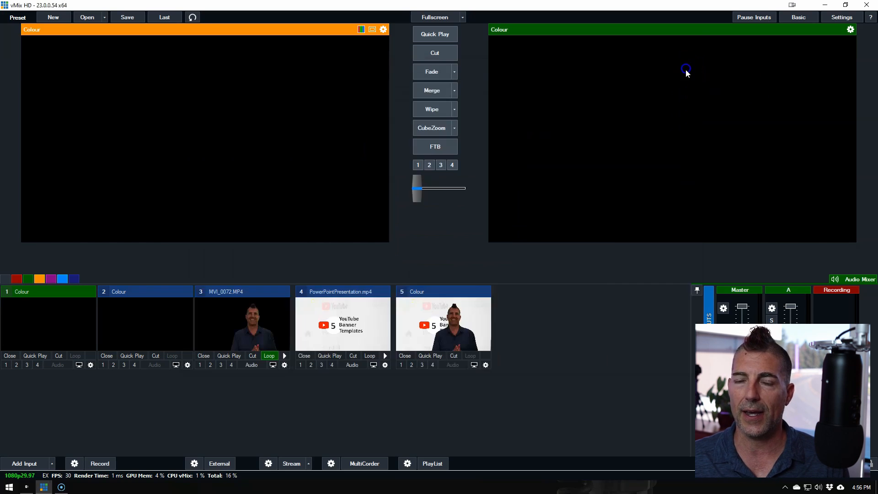
# Put the Multi View composite (input 5) in preview and check its automatic play, restart and pause transition options
pyautogui.click(456, 334)
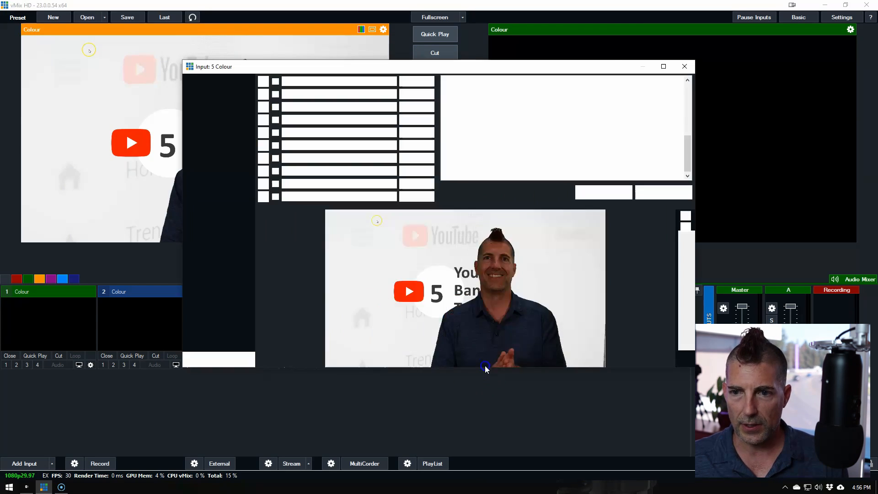
pyautogui.click(485, 364)
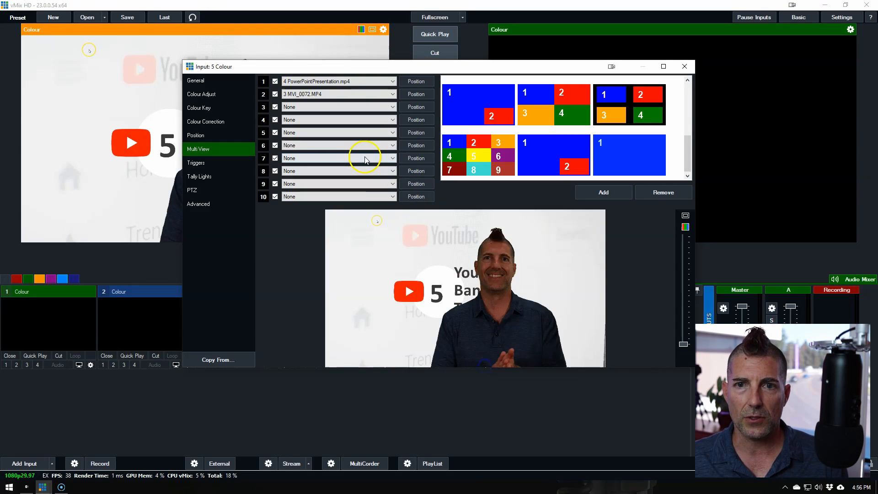
pyautogui.click(217, 81)
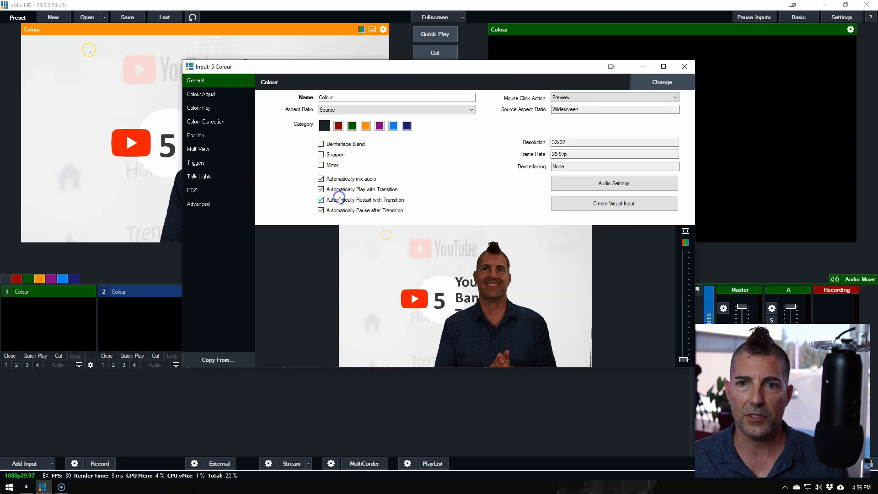
pyautogui.click(683, 67)
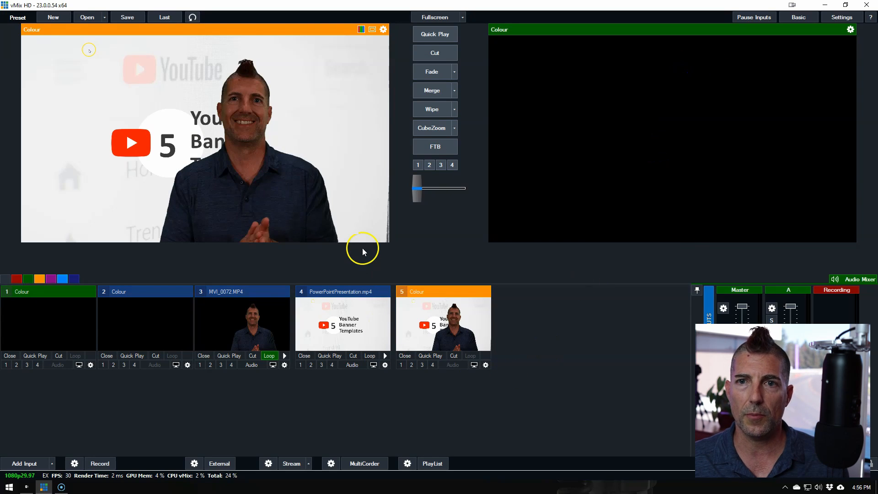
# Cut the composite input to the program output to watch it play, and cut back to black
pyautogui.click(434, 53)
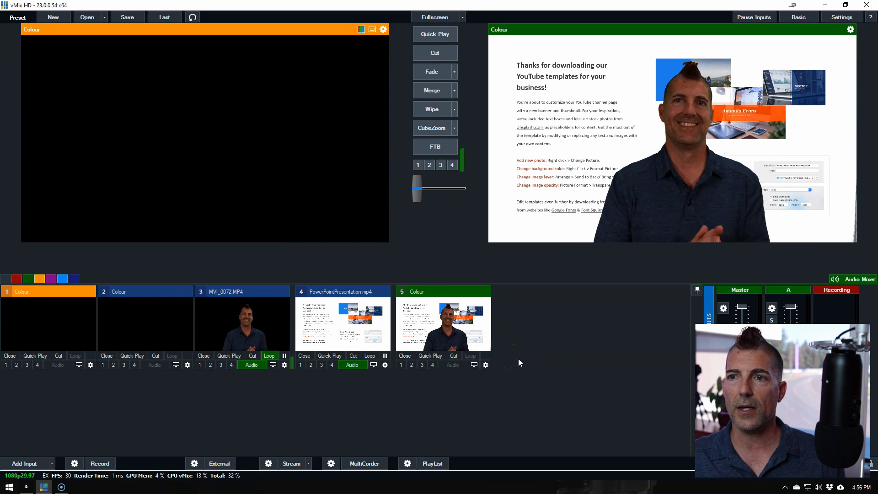
pyautogui.click(510, 361)
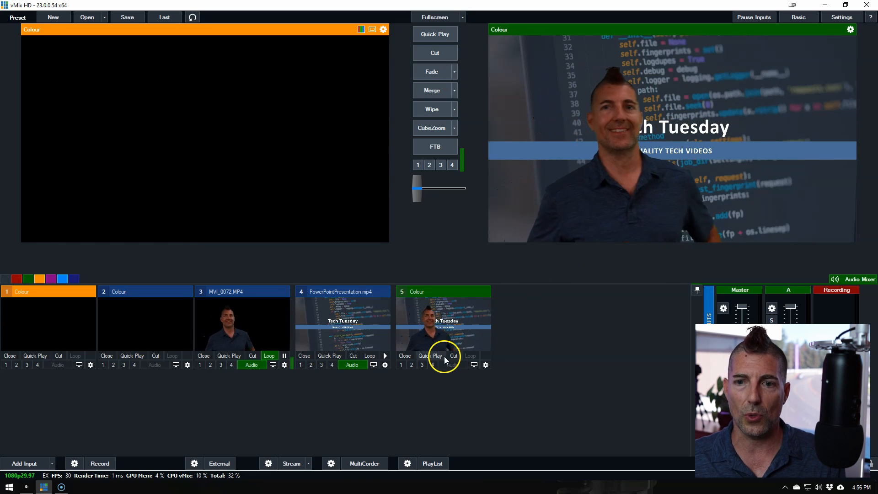
pyautogui.click(424, 50)
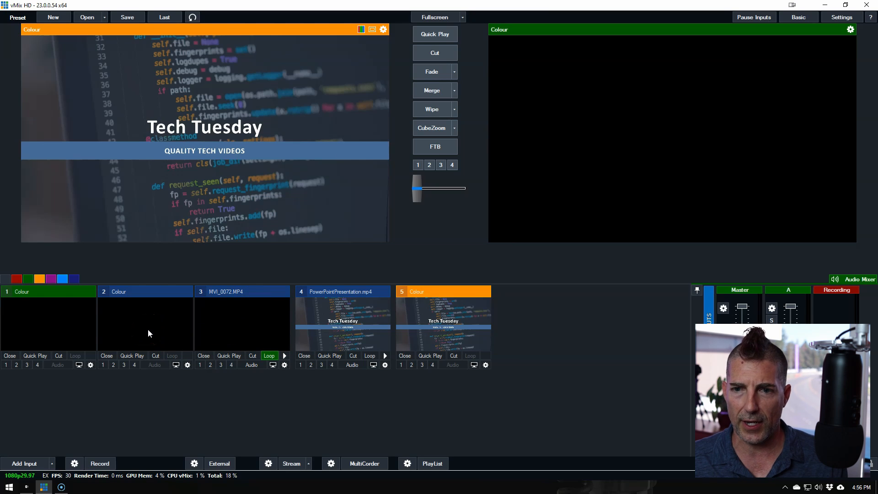
# Open the composite input's settings, check its Multi View layers, and rename the input as Layerd Green Screen
pyautogui.click(485, 366)
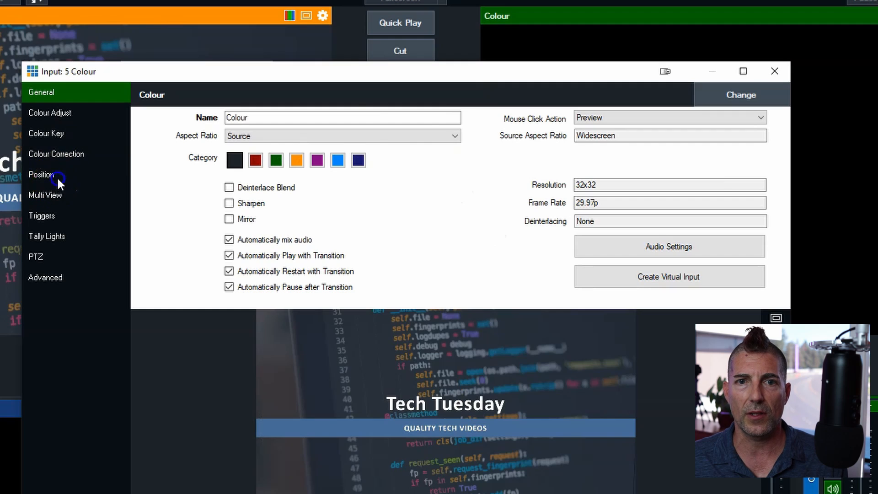
pyautogui.click(58, 179)
pyautogui.click(53, 194)
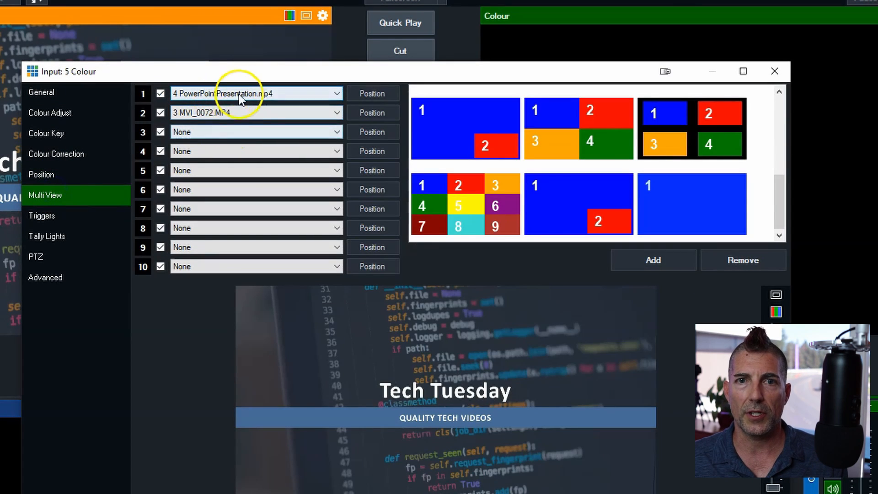
pyautogui.click(57, 94)
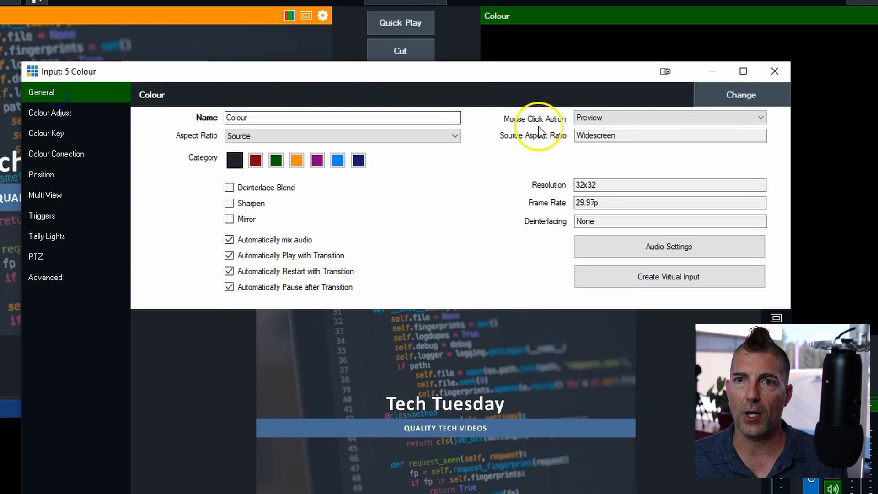
pyautogui.doubleClick(278, 117)
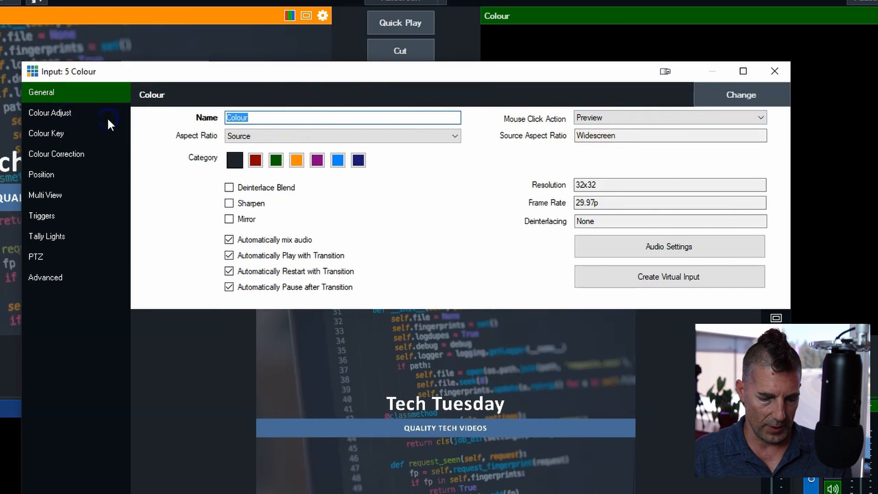
pyautogui.write('Layerd Green Screen')
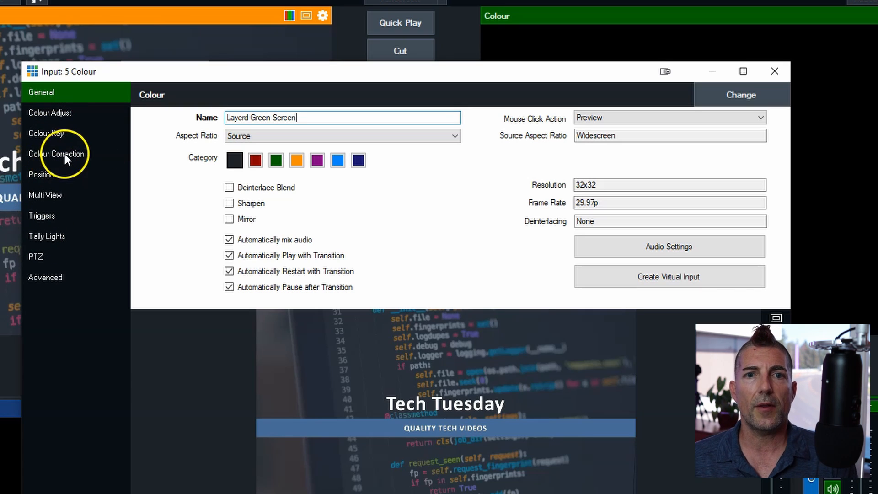
# View the position settings of Multi View layer 2 (MVI_0072.MP4) and close the input settings
pyautogui.click(39, 198)
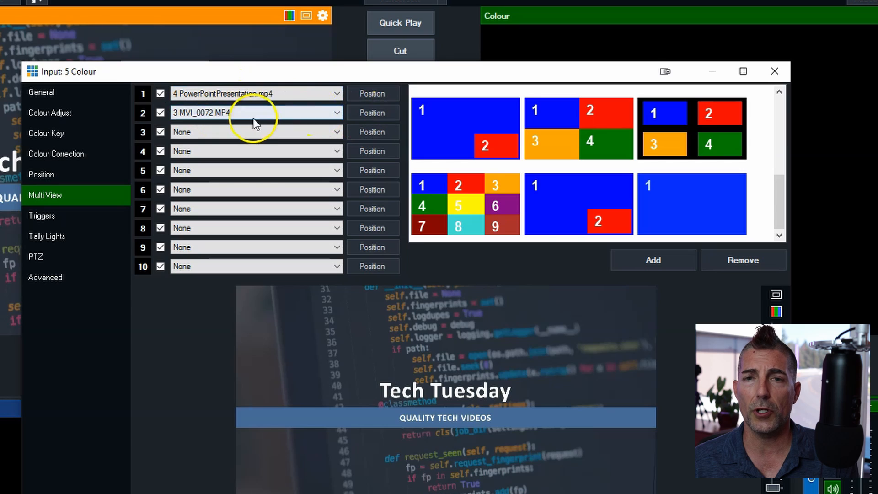
pyautogui.click(364, 114)
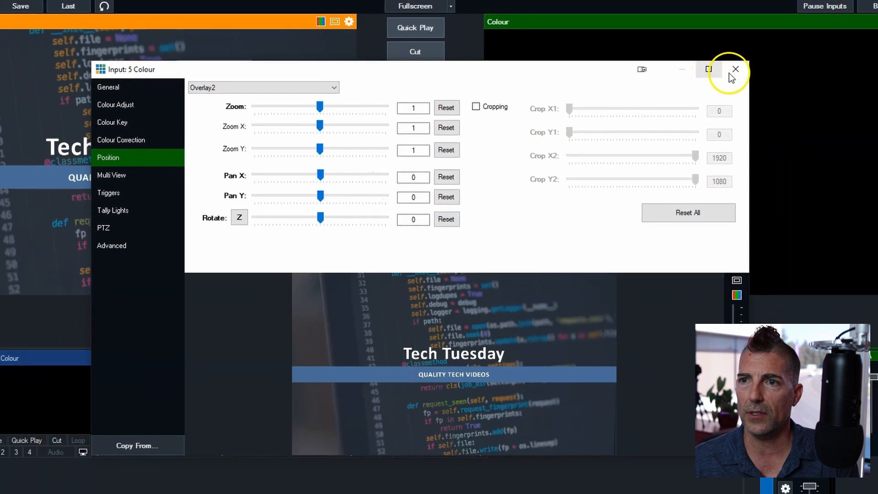
pyautogui.click(733, 71)
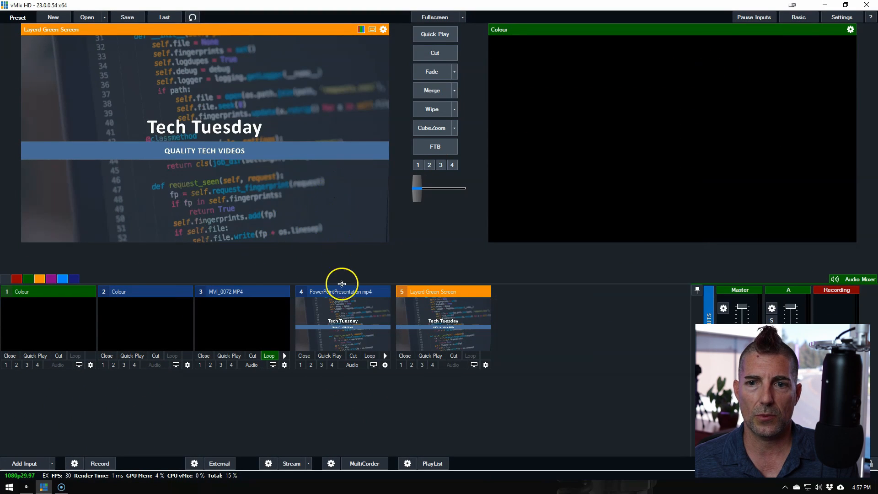
# Play the Layerd Green Screen input in the program output and return it to preview
pyautogui.click(439, 54)
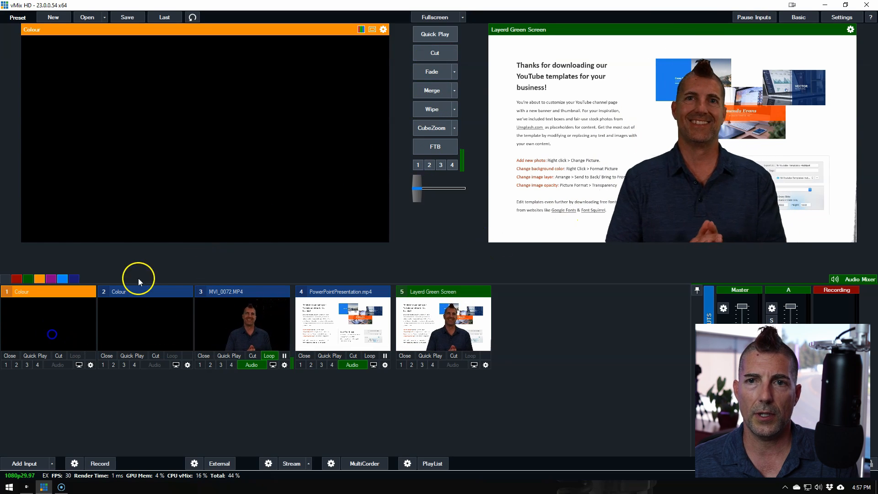
pyautogui.click(435, 42)
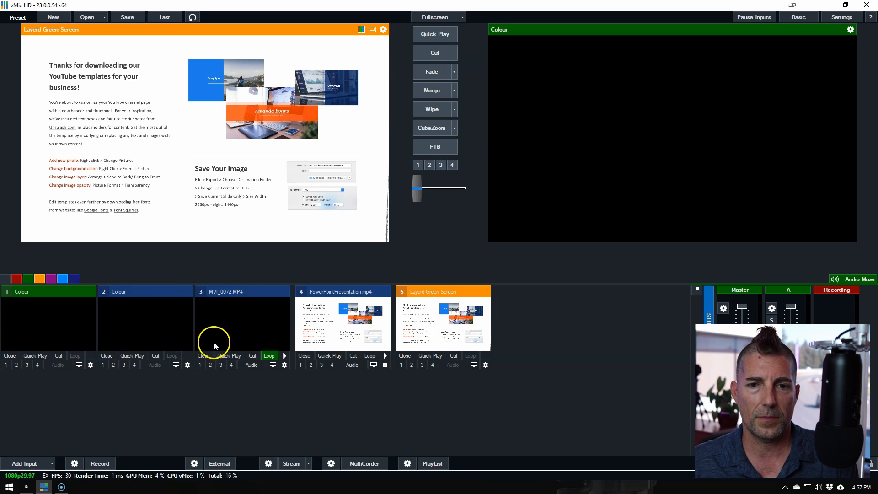
# Quick Play MVI_0072.MP4 to the program output and pause it about 4 seconds in, with the presenter in frame
pyautogui.click(252, 364)
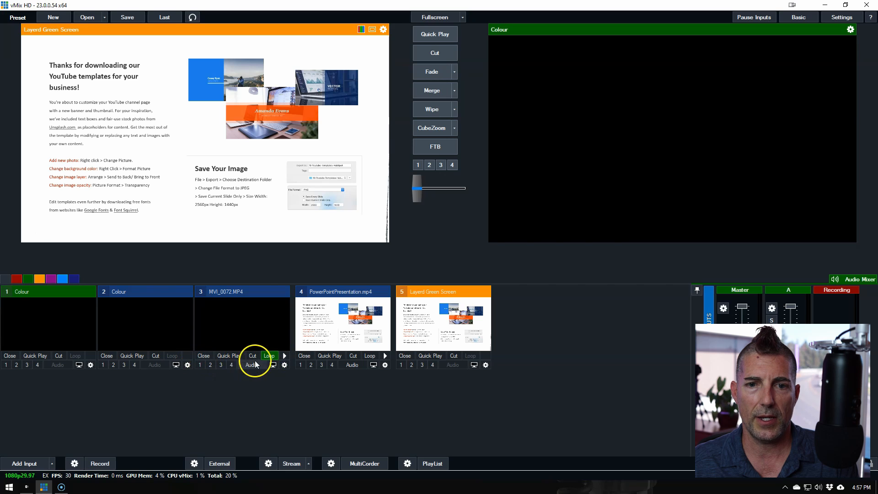
pyautogui.click(230, 356)
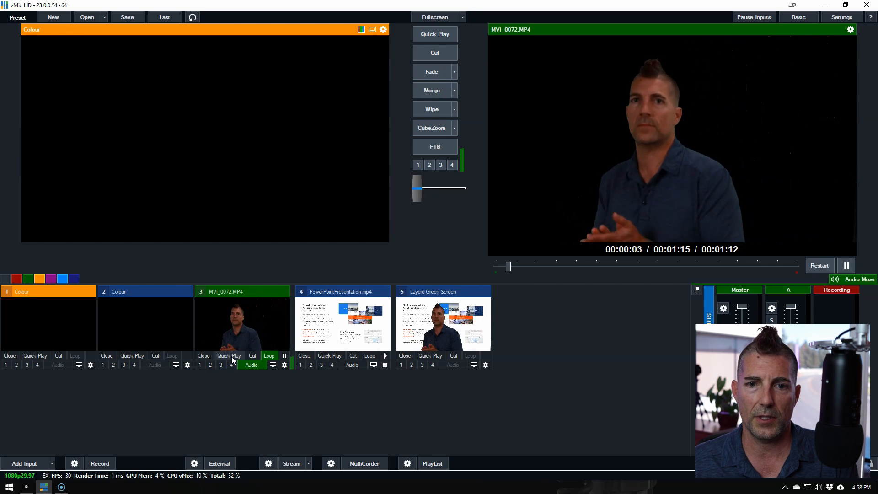
pyautogui.click(285, 356)
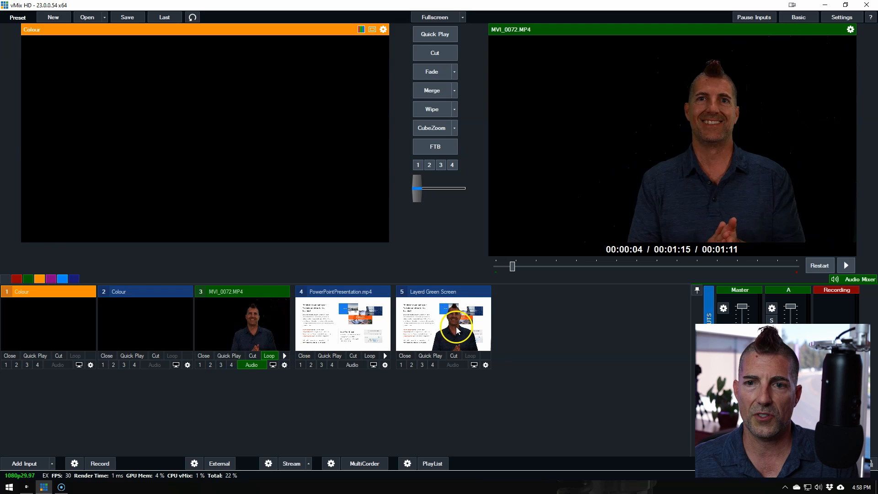
# In Layerd Green Screen, set layer 2's zoom to about 0.45, Pan X to 0.619 and Pan Y to -0.547, and close the settings
pyautogui.click(485, 365)
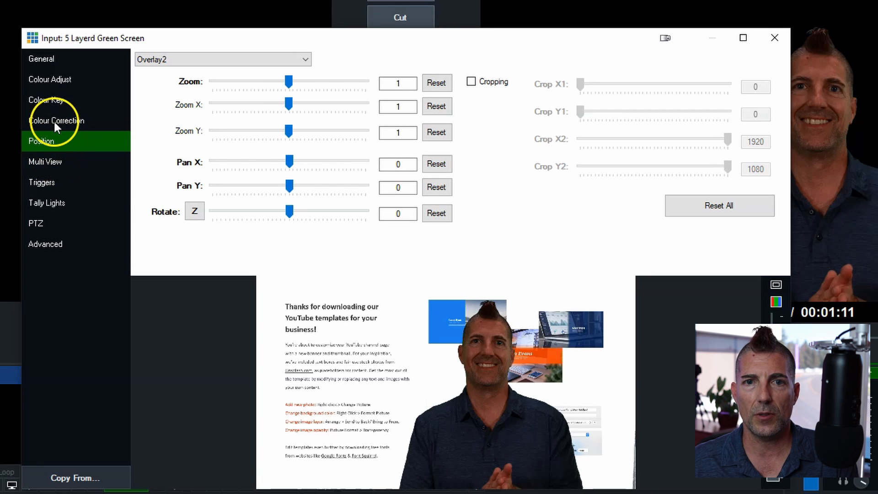
pyautogui.click(52, 163)
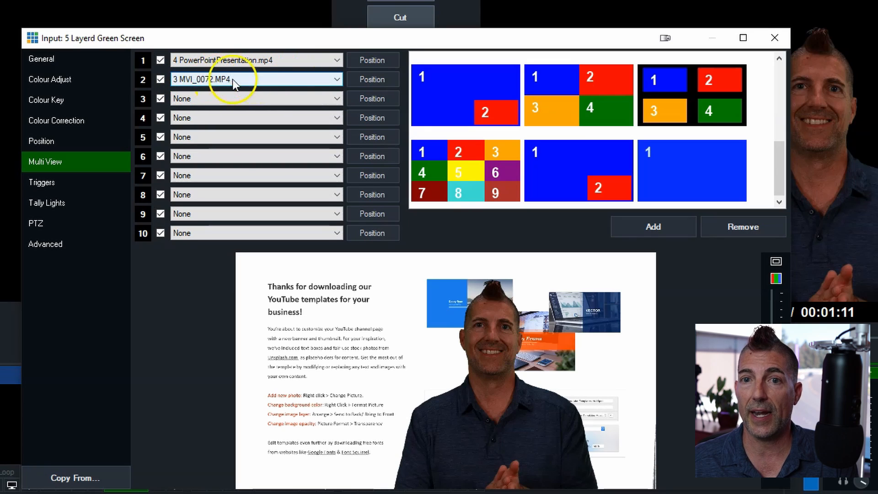
pyautogui.click(369, 78)
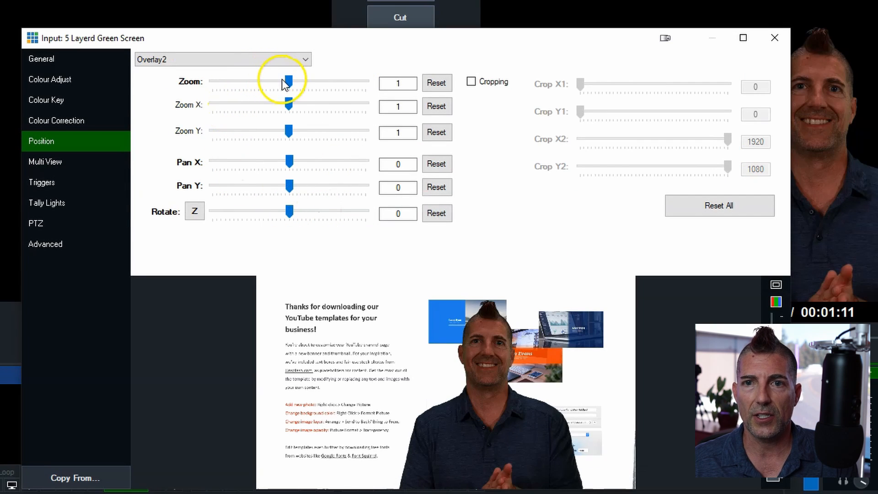
pyautogui.moveTo(285, 84); pyautogui.dragTo(248, 99)
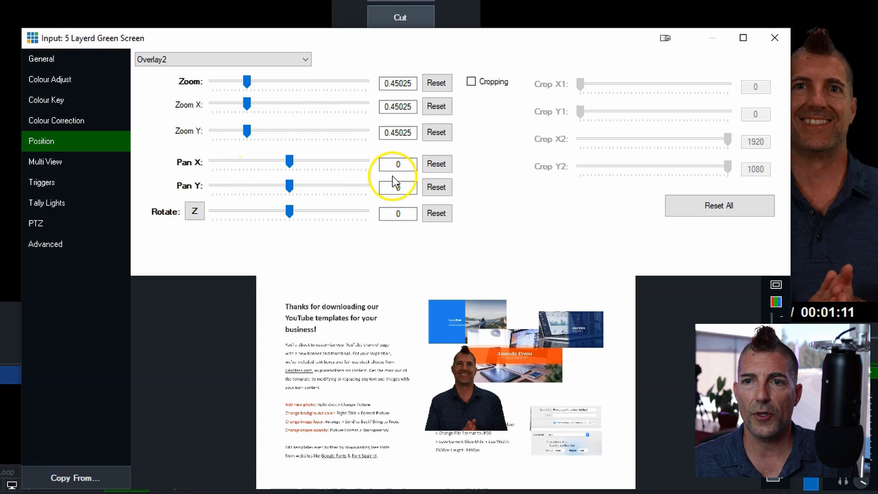
pyautogui.moveTo(292, 163); pyautogui.dragTo(270, 188)
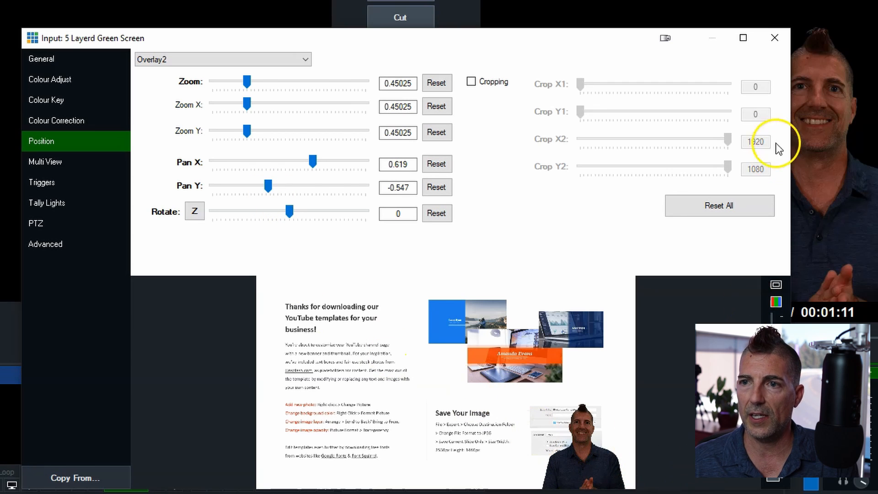
pyautogui.click(774, 38)
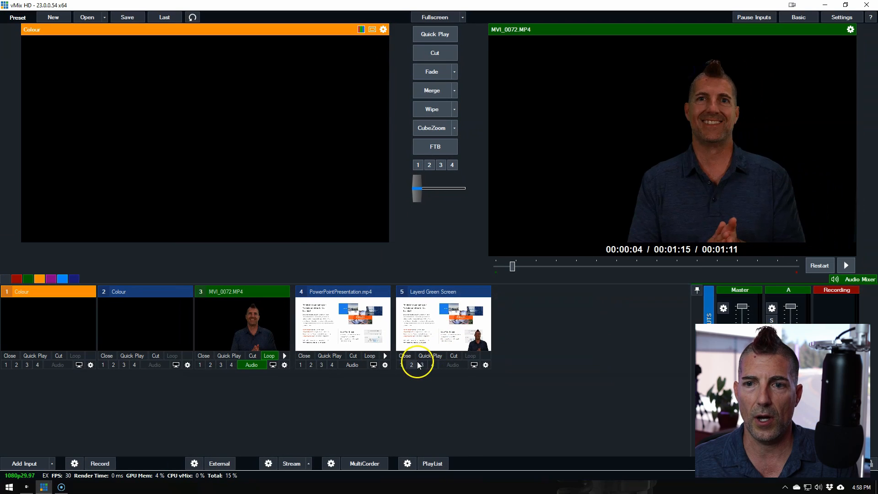
# Put Layerd Green Screen in preview and cut it to the program output to play the resized composite
pyautogui.click(448, 330)
pyautogui.click(436, 54)
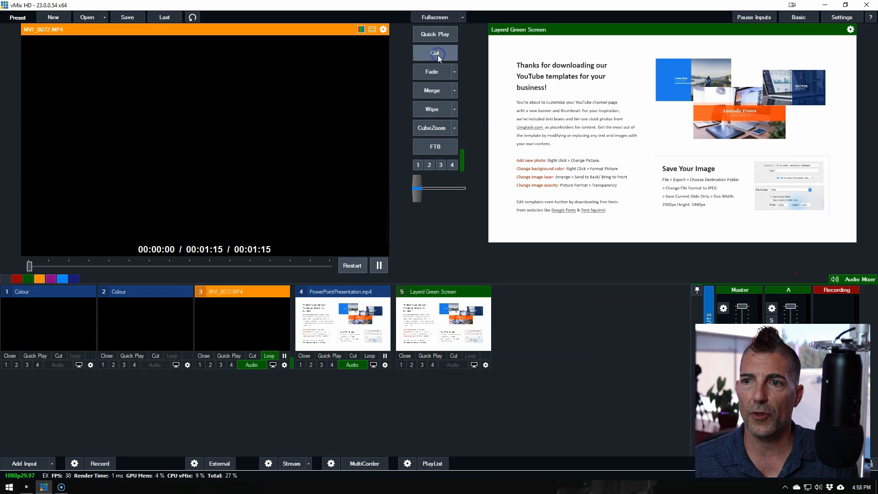